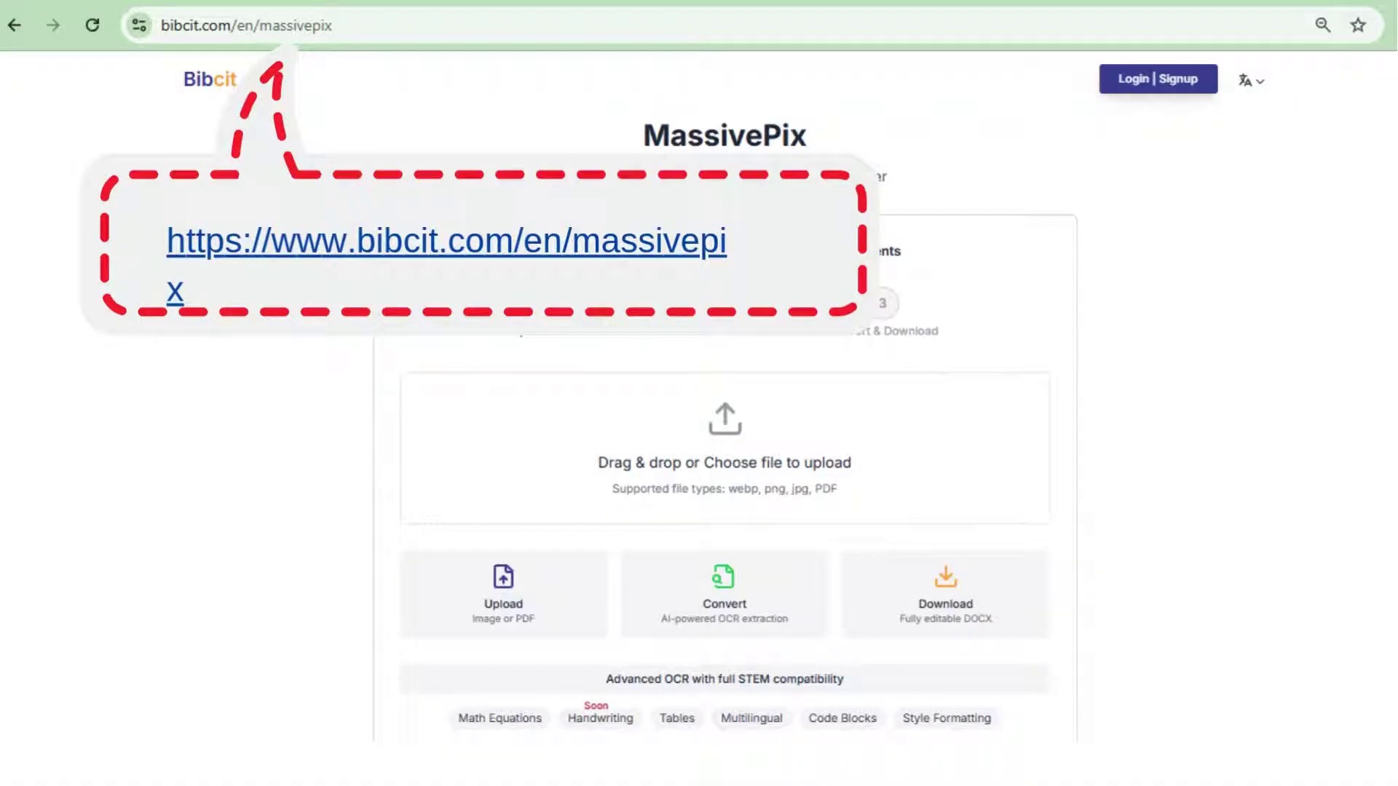
Enter the account e-mail and password in the MassivePix login form.
click(1140, 77)
click(797, 337)
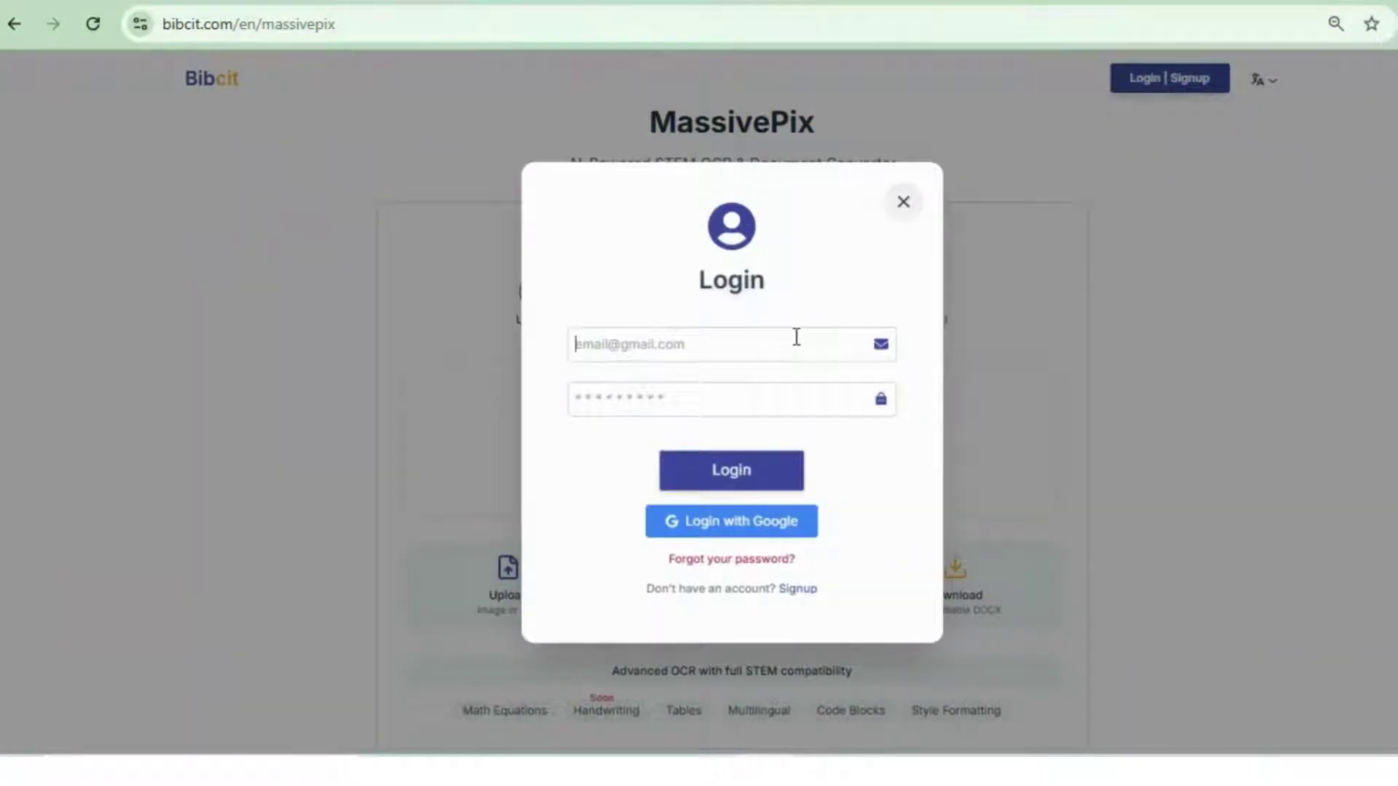
key(ctrl+v)
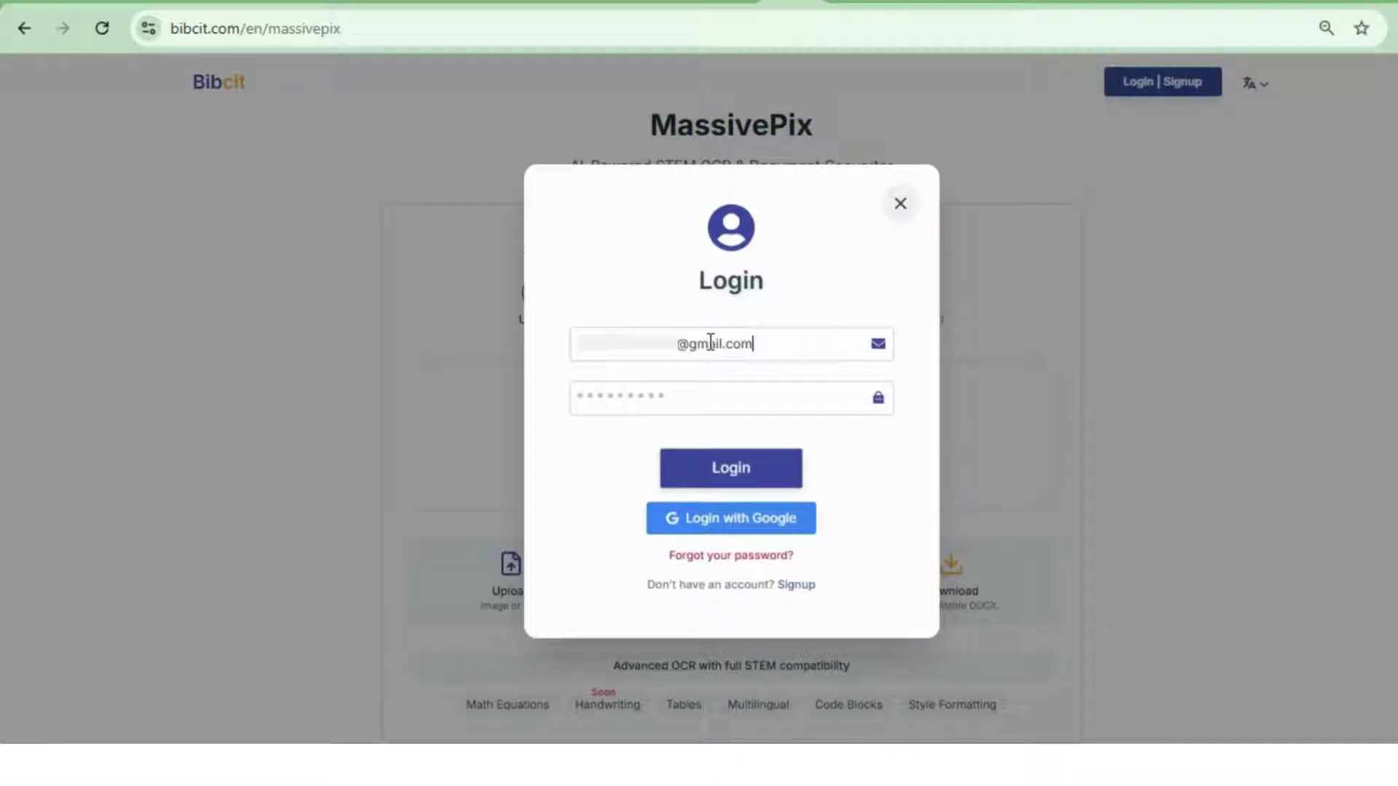
click(701, 402)
text(*******)
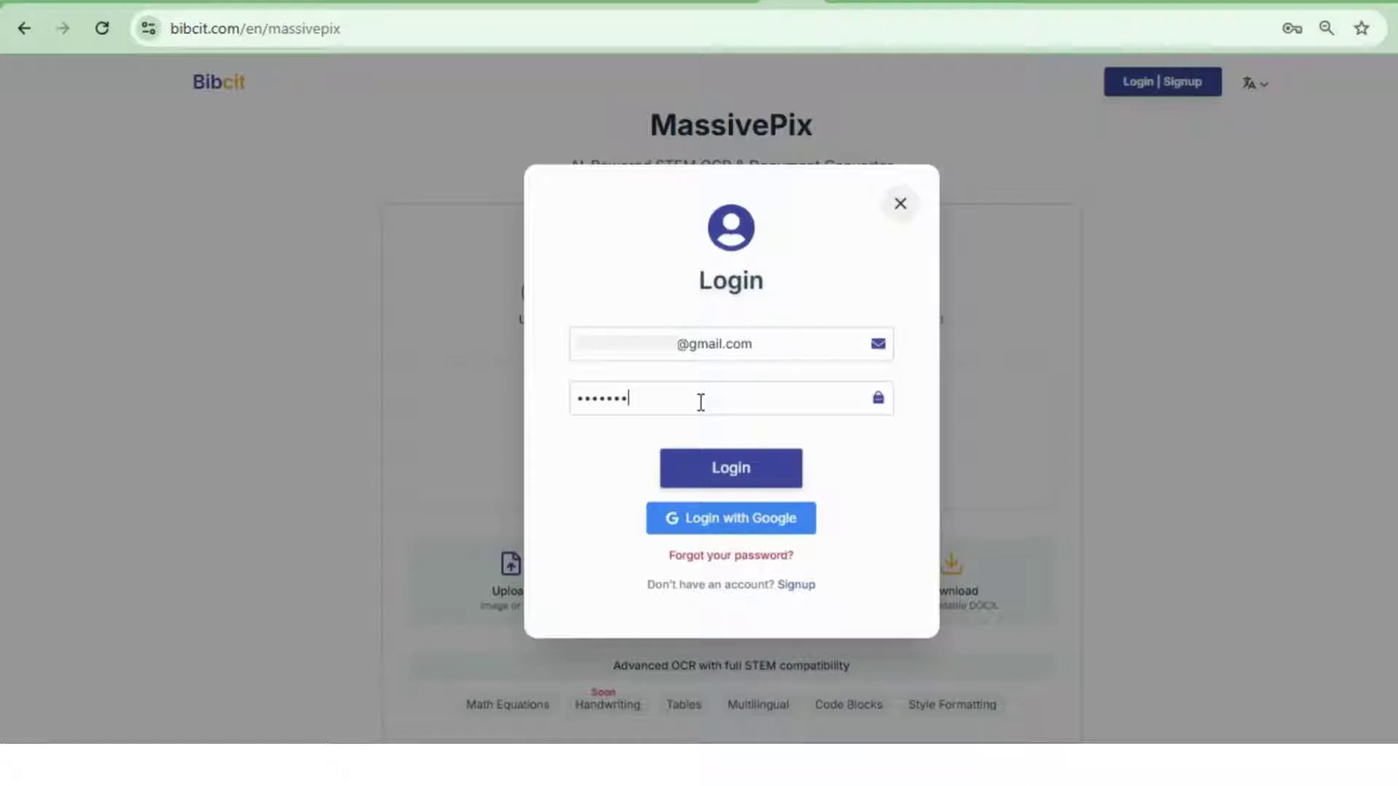
text(*)
Sign in and open the MassivePix Extract Text converter at its Upload step.
click(725, 484)
scroll(730, 474, down, 1)
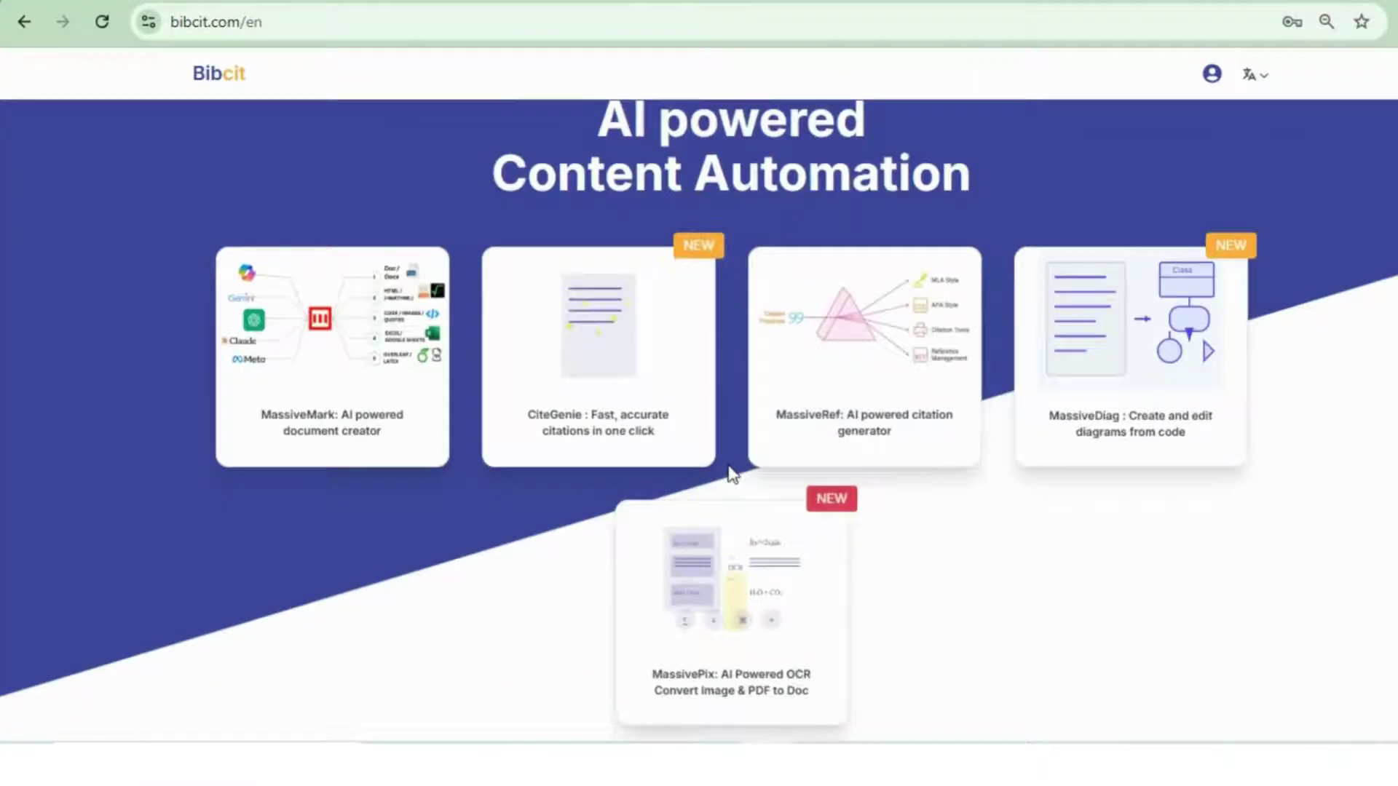
scroll(731, 473, down, 2)
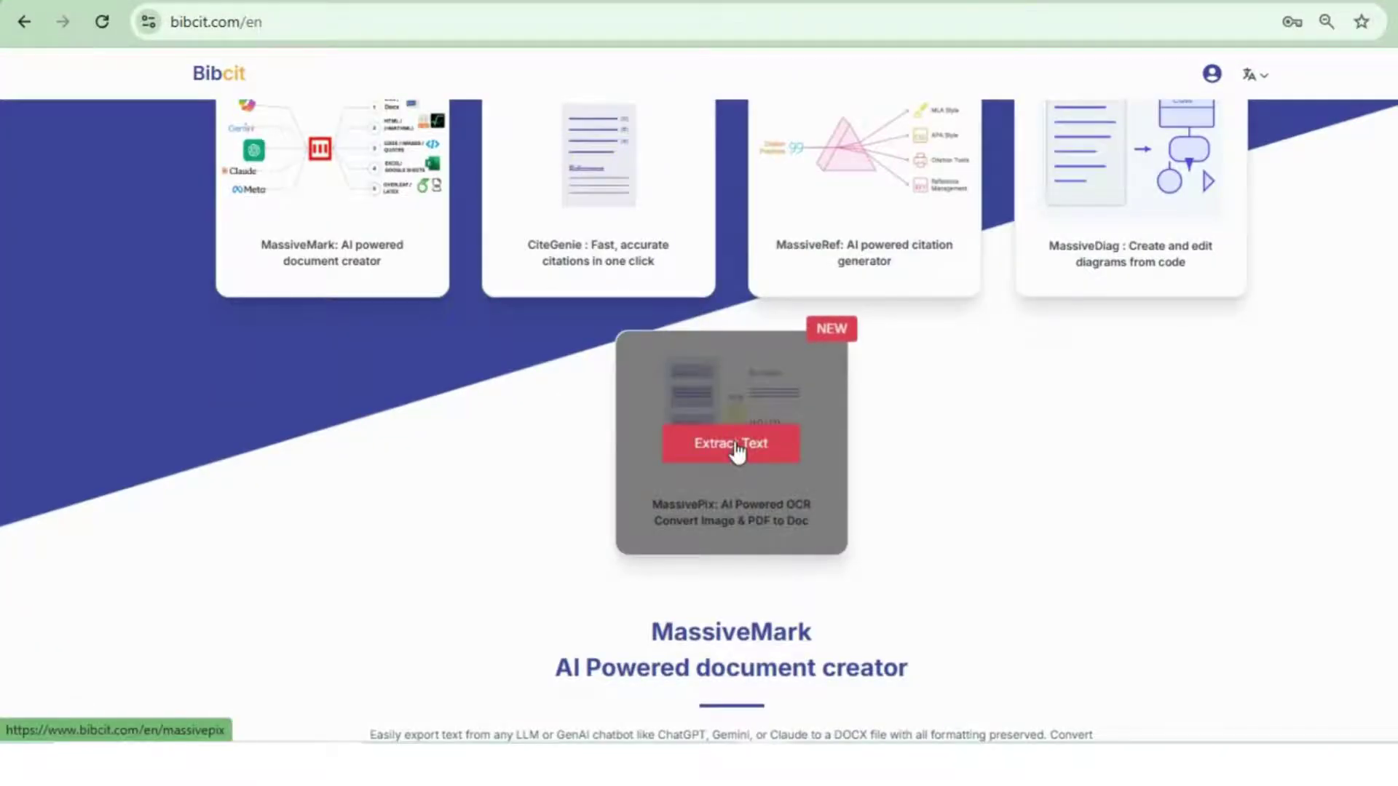
click(736, 450)
scroll(735, 448, down, 2)
scroll(737, 448, up, 1)
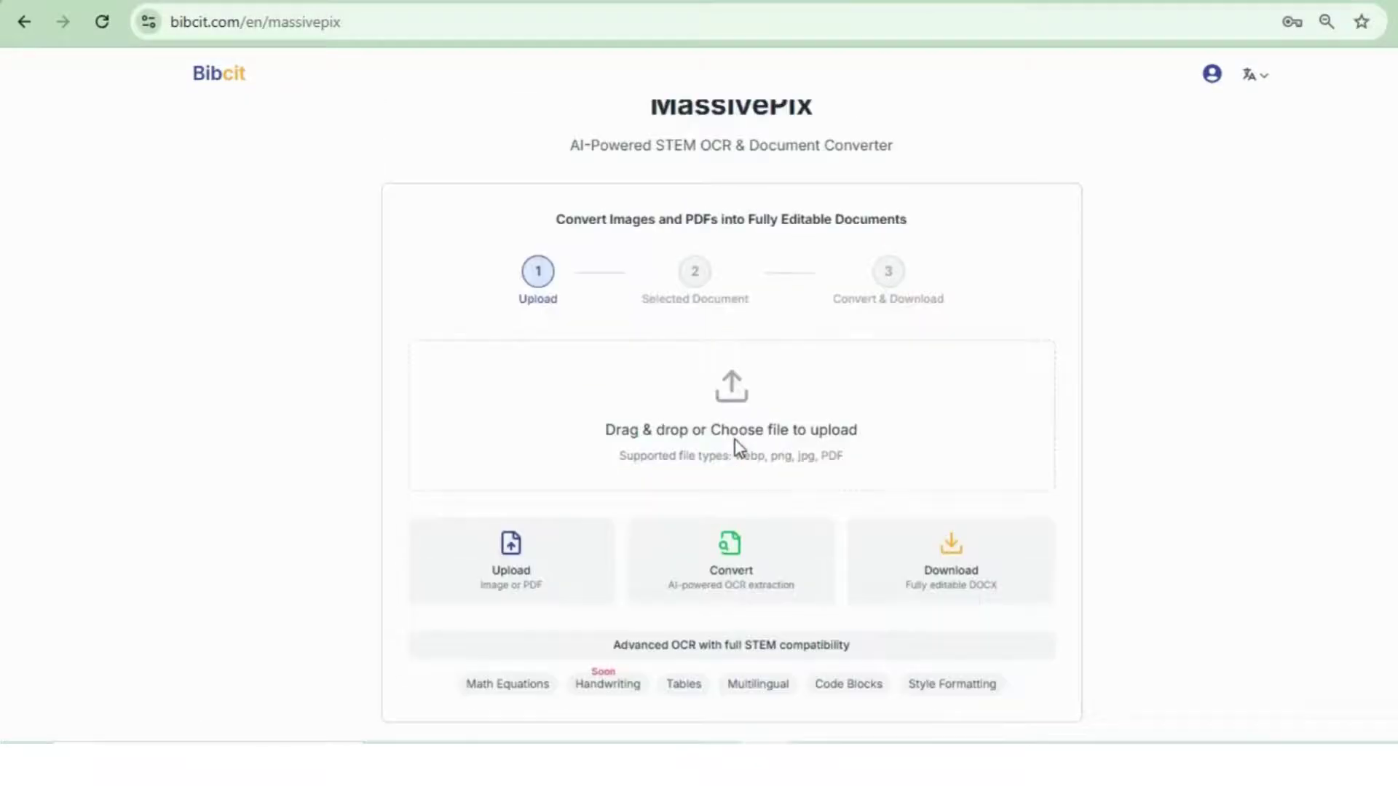
scroll(735, 448, up, 1)
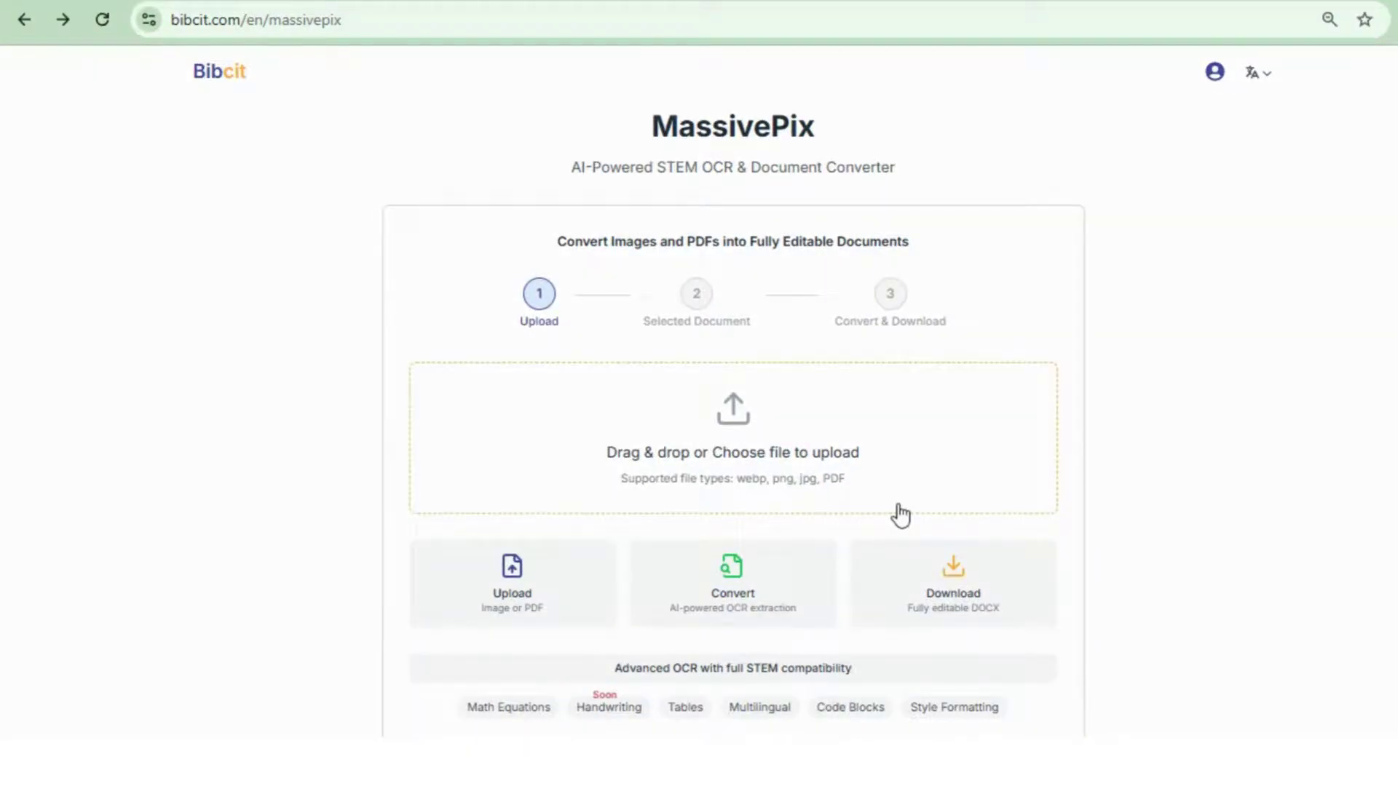
Upload Capture12.PNG from Downloads, leaving the site language unchanged.
click(744, 431)
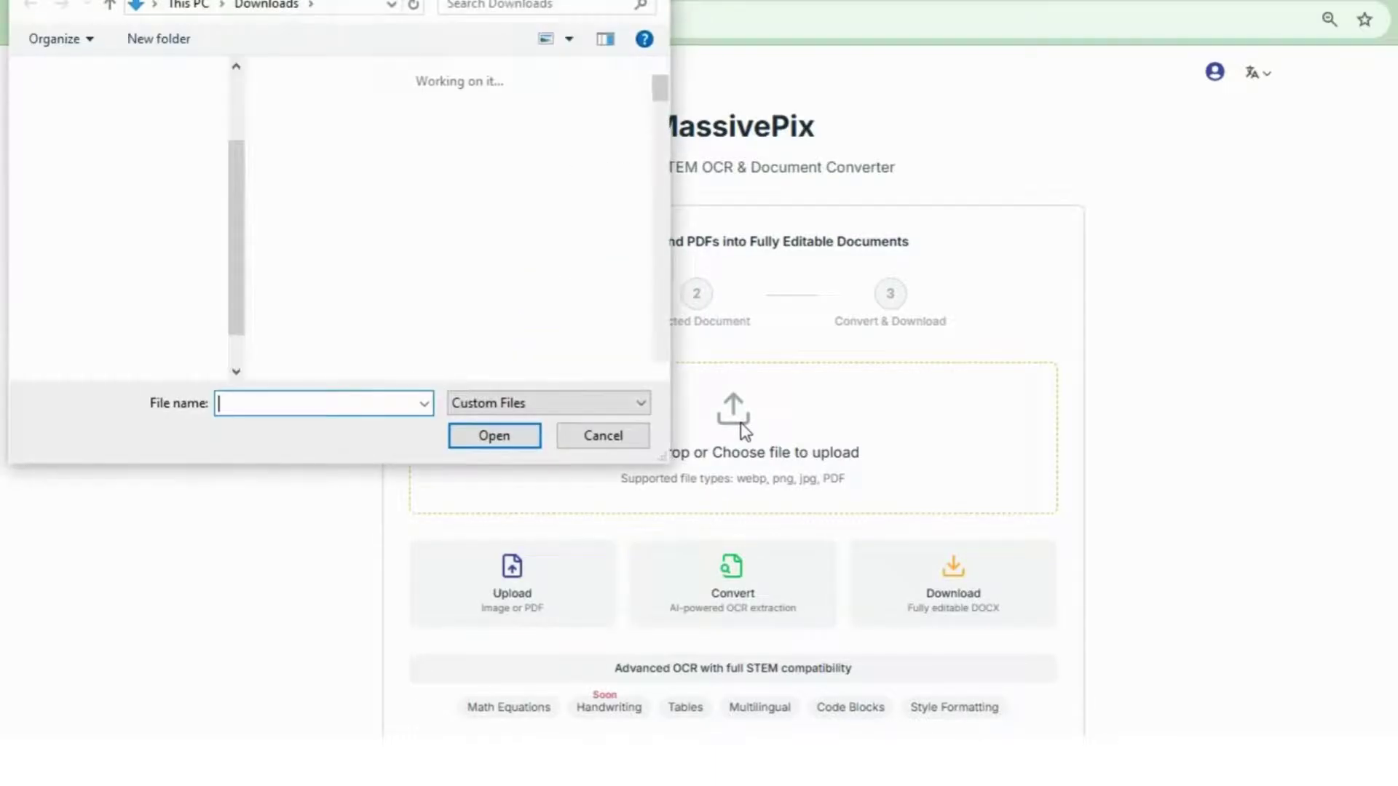
click(447, 193)
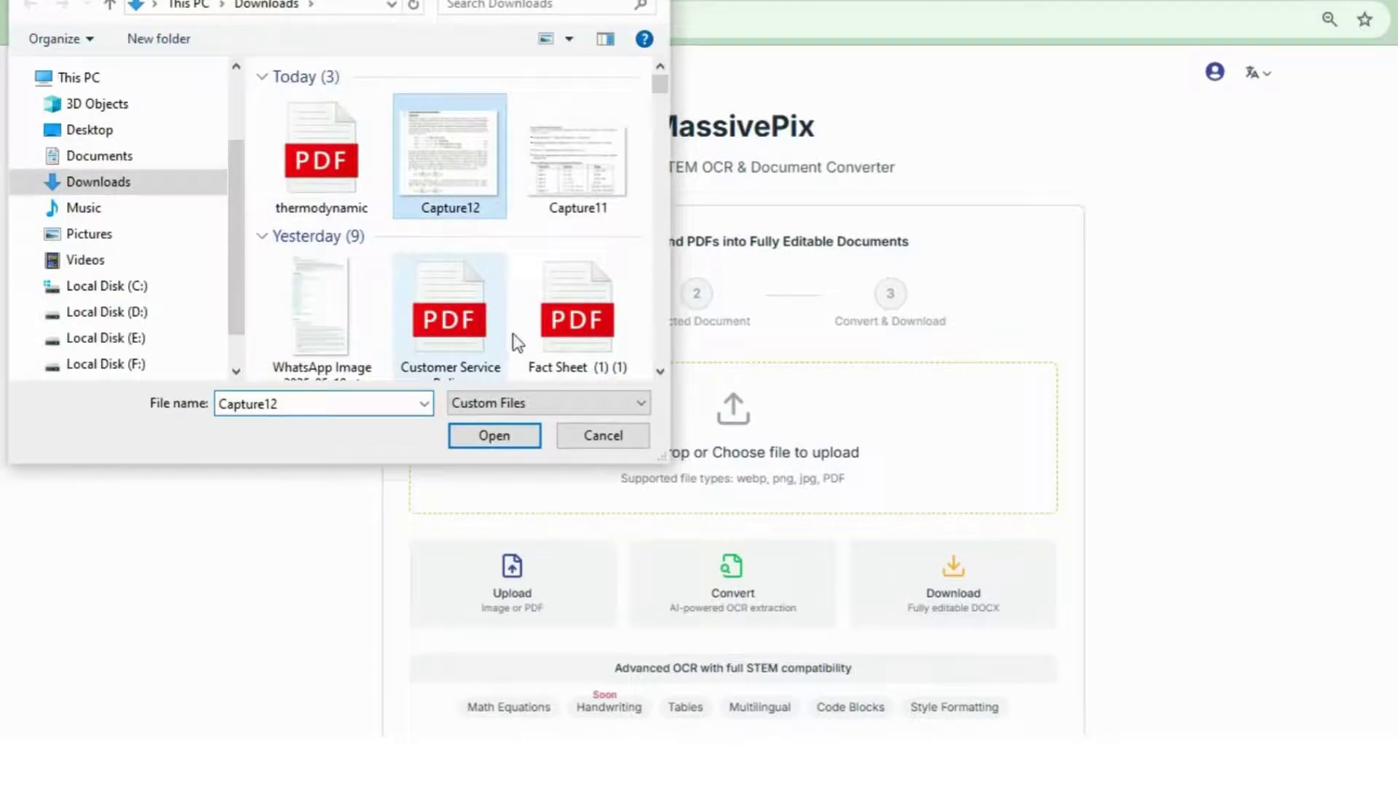
click(507, 437)
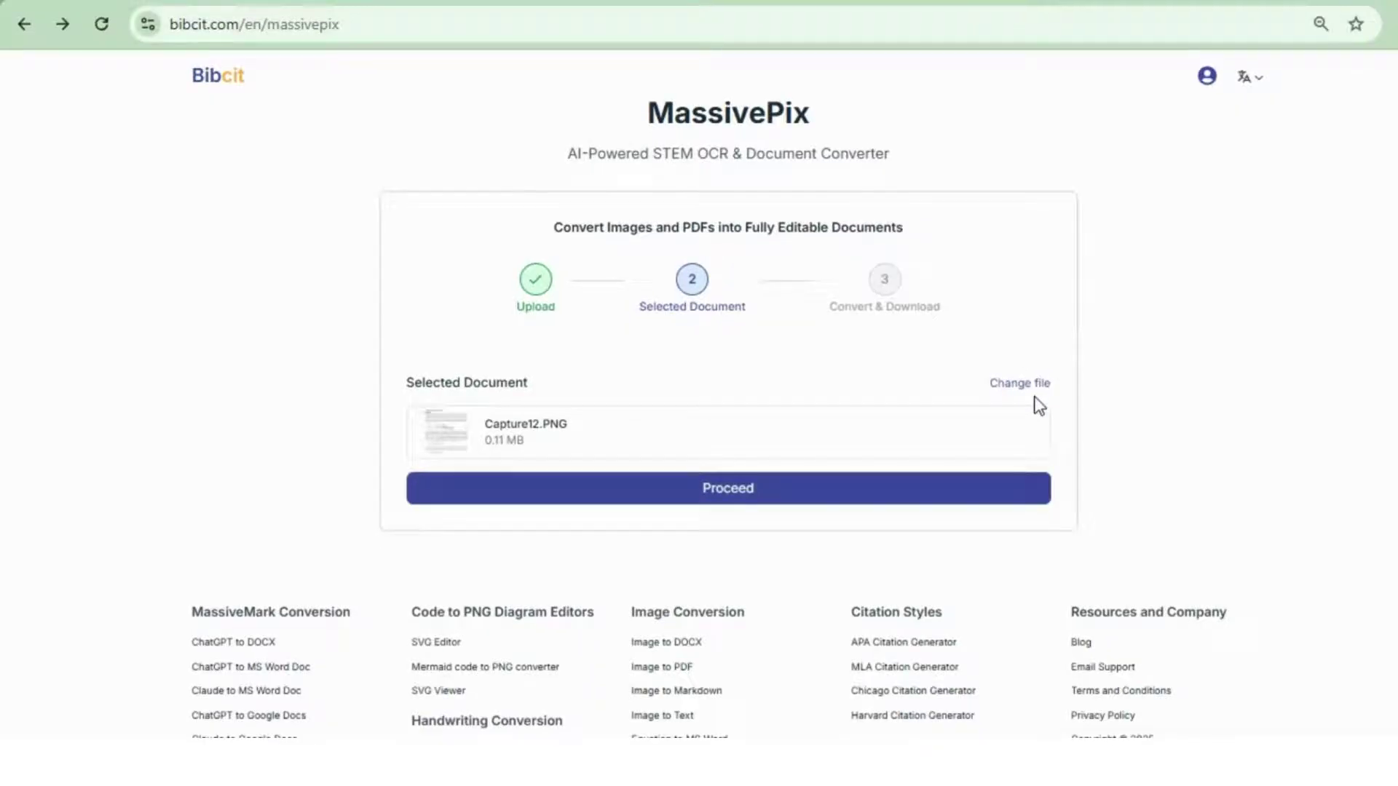
click(1248, 79)
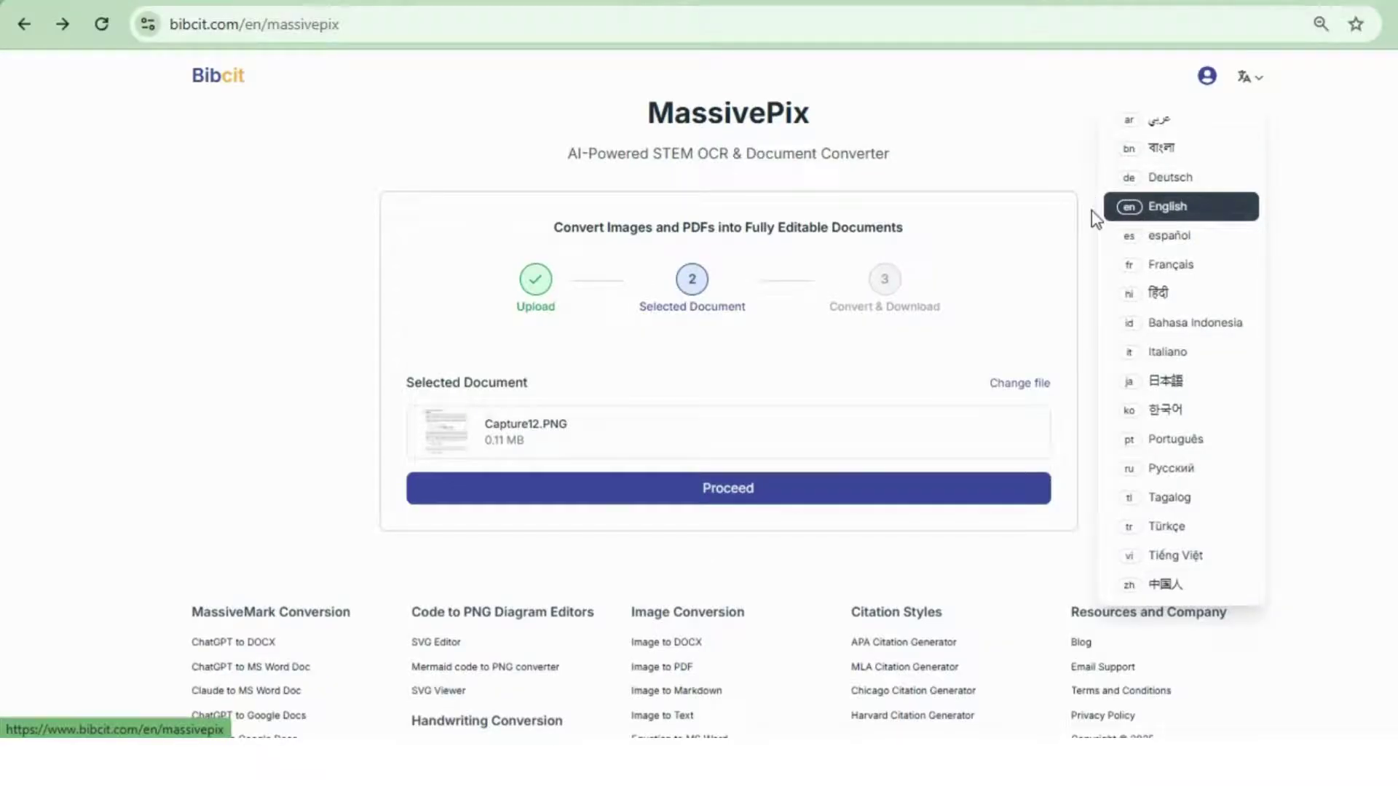
click(1083, 298)
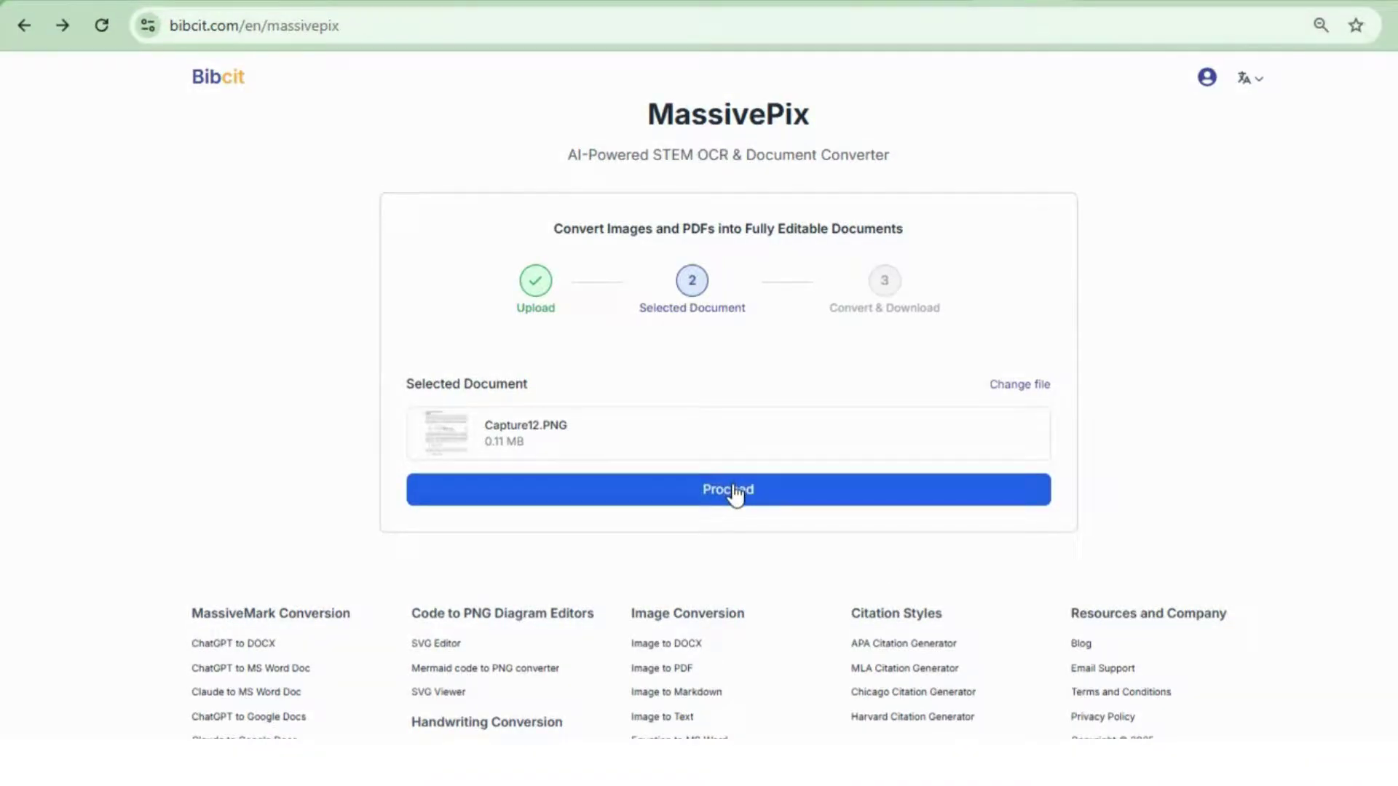
Proceed with converting Capture12.PNG, then go to My Dashboard.
click(735, 494)
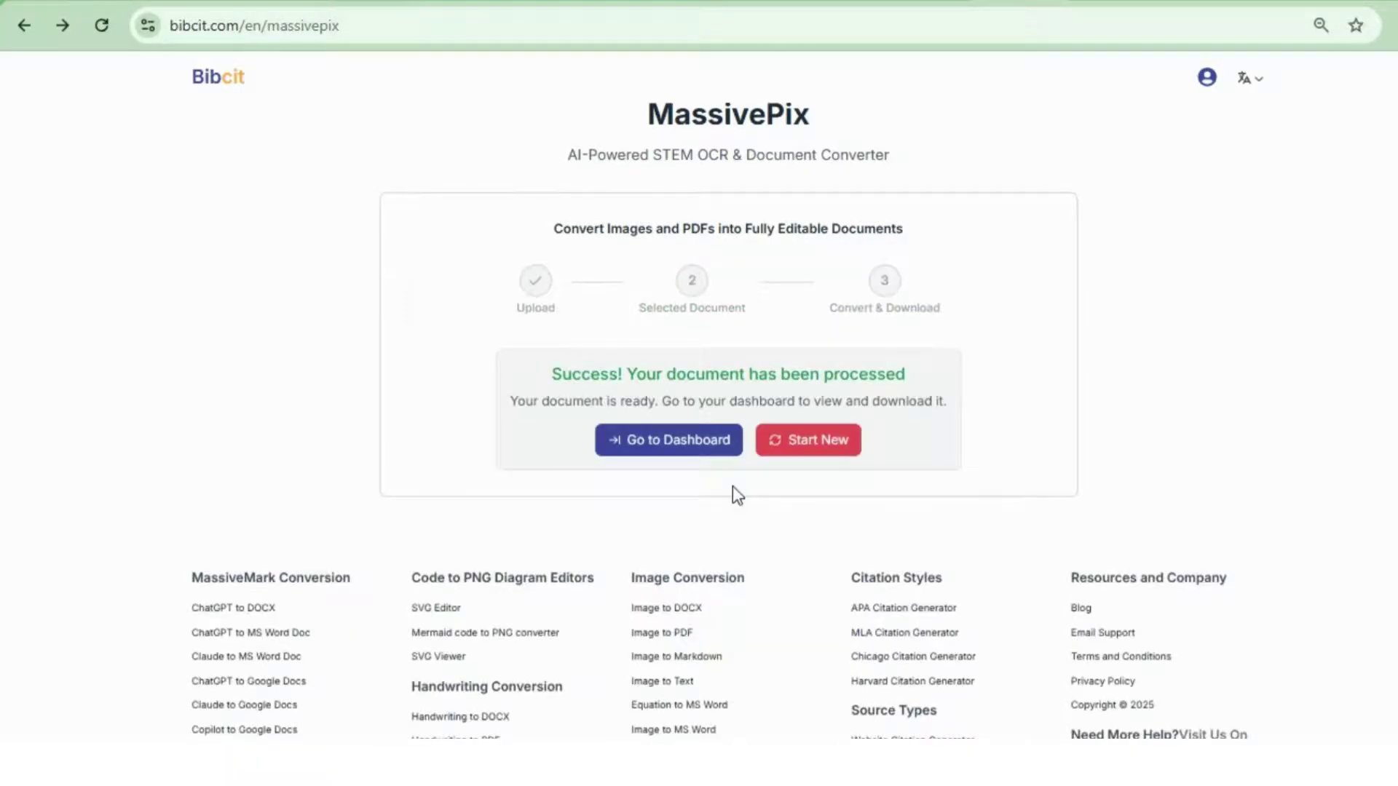
click(683, 450)
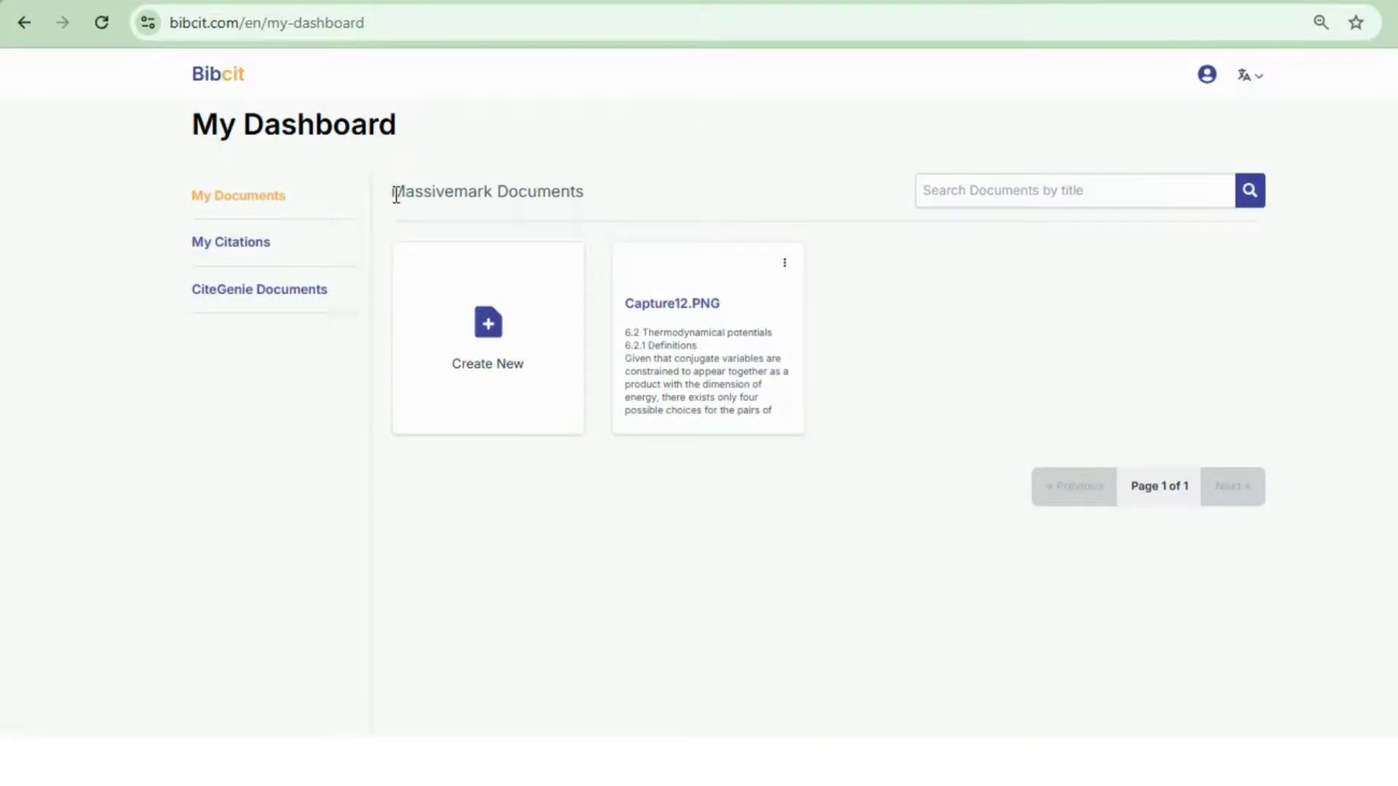
Choose Edit from the Capture12.PNG card's menu to load it in MassiveMark.
drag(391, 191, 610, 203)
click(658, 198)
click(784, 262)
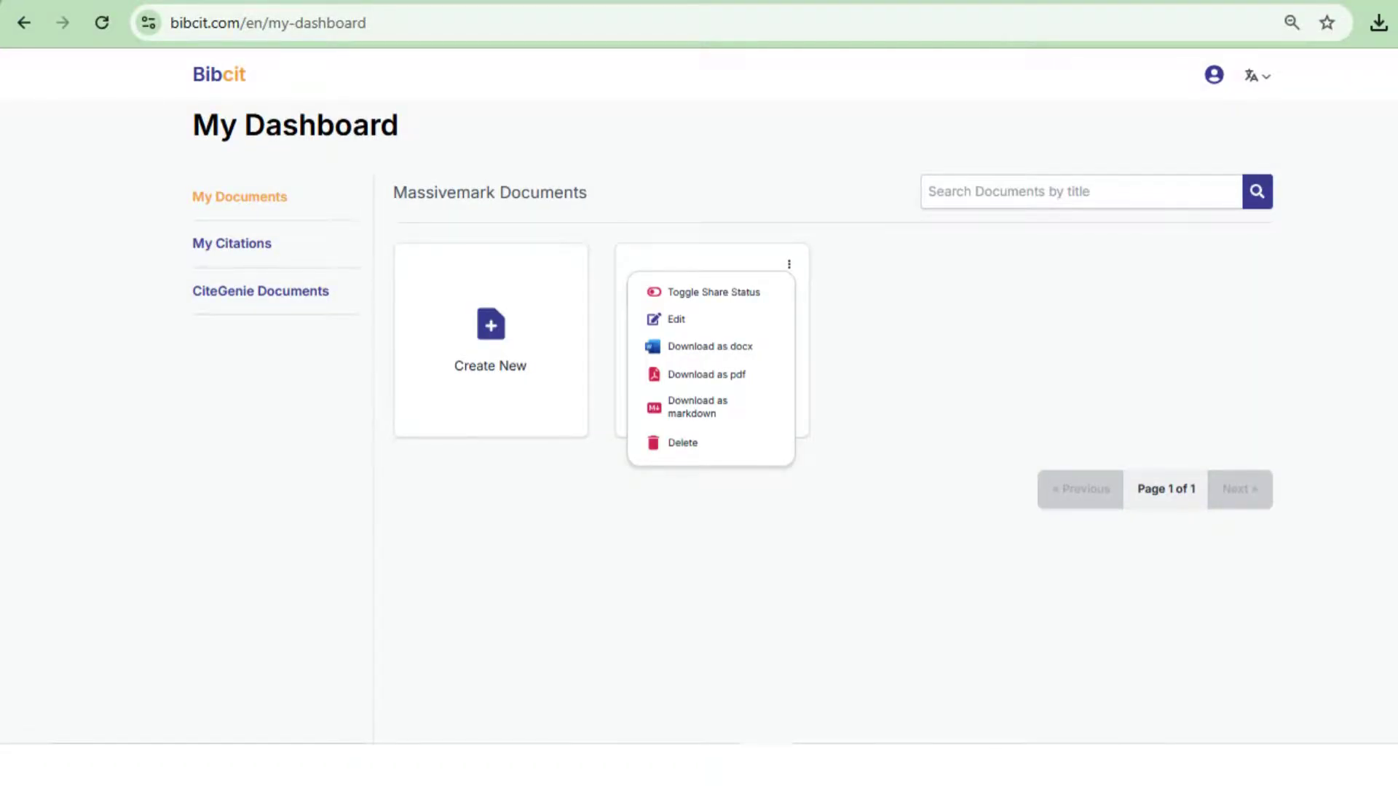
click(700, 318)
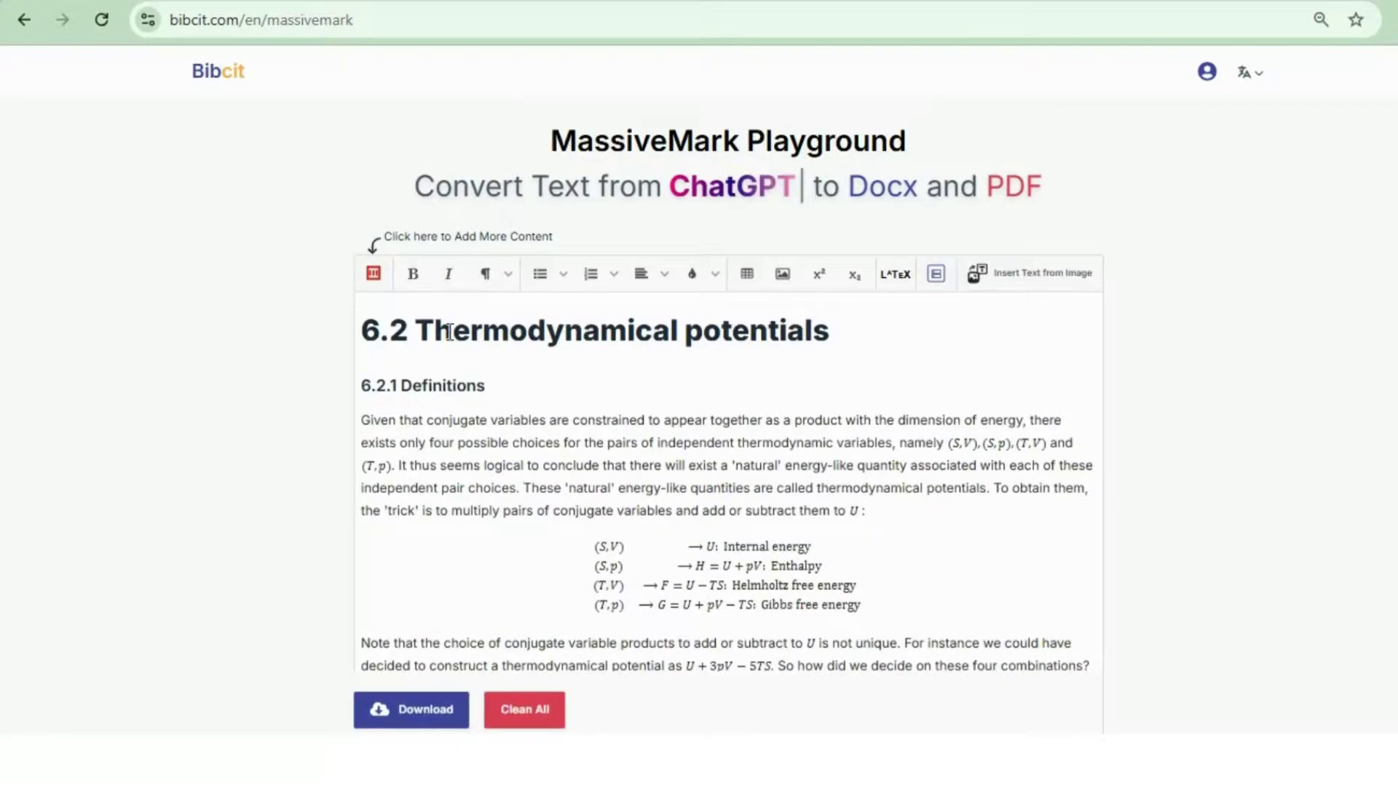
Review the converted heading and paragraph text in the MassiveMark editor.
drag(450, 332, 819, 348)
click(820, 440)
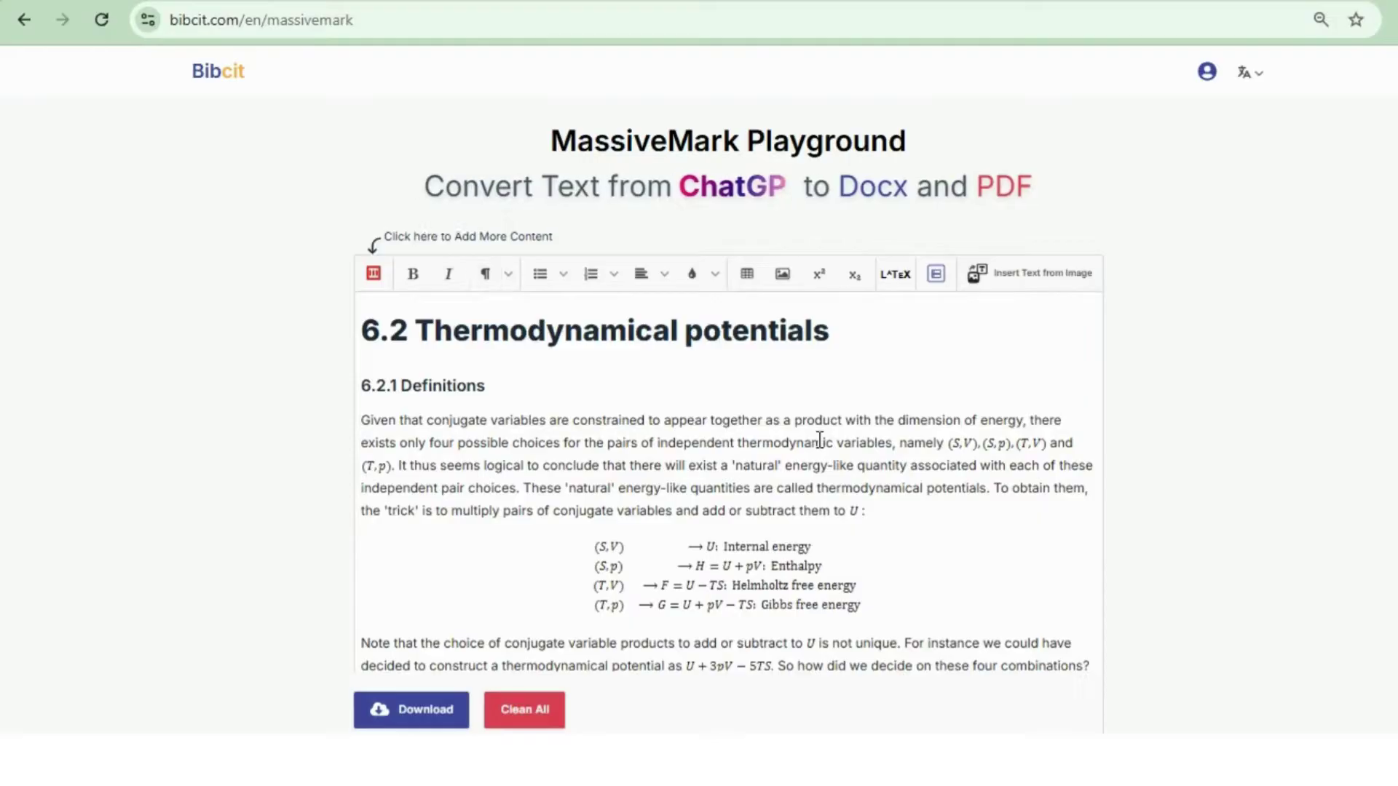
scroll(830, 437, down, 2)
drag(687, 357, 800, 376)
click(756, 358)
scroll(758, 359, down, 3)
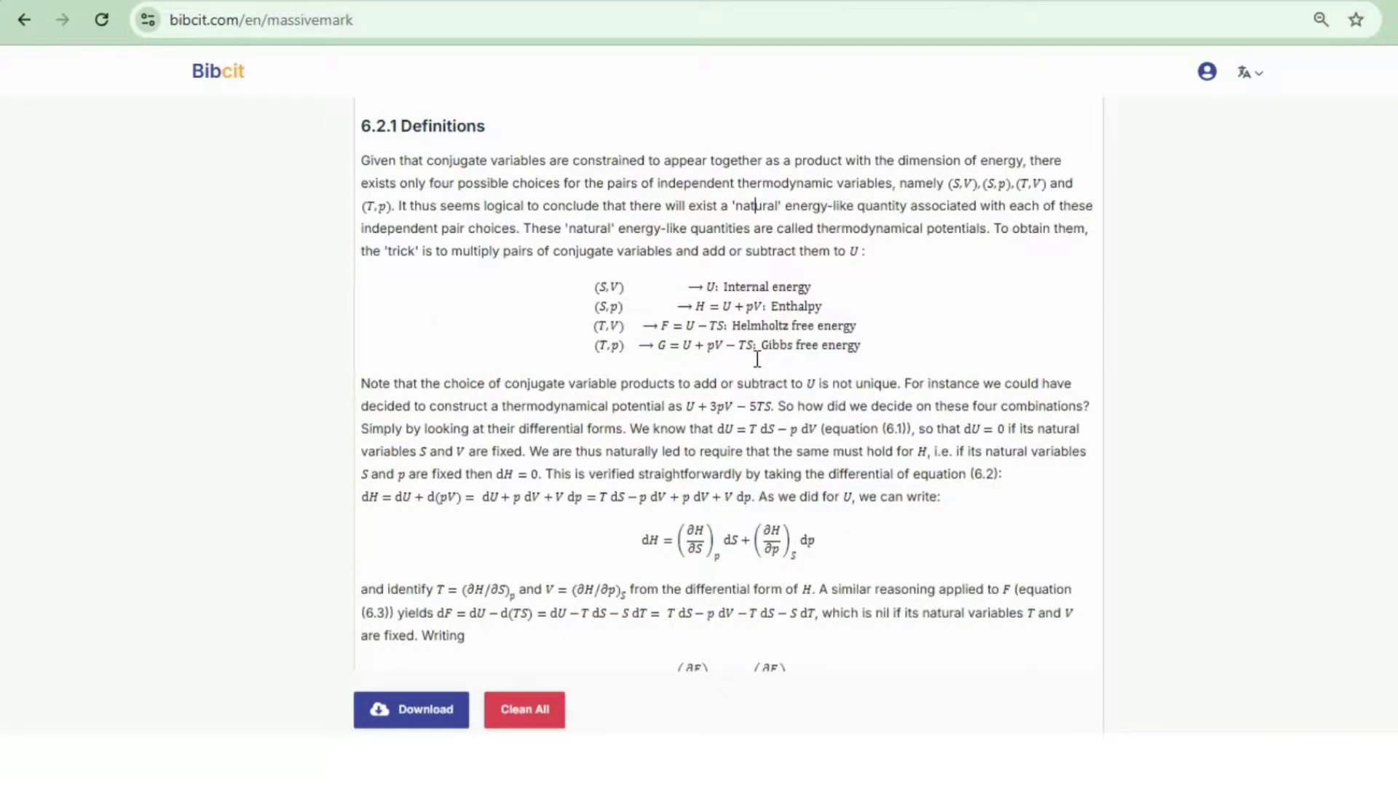
scroll(757, 359, down, 5)
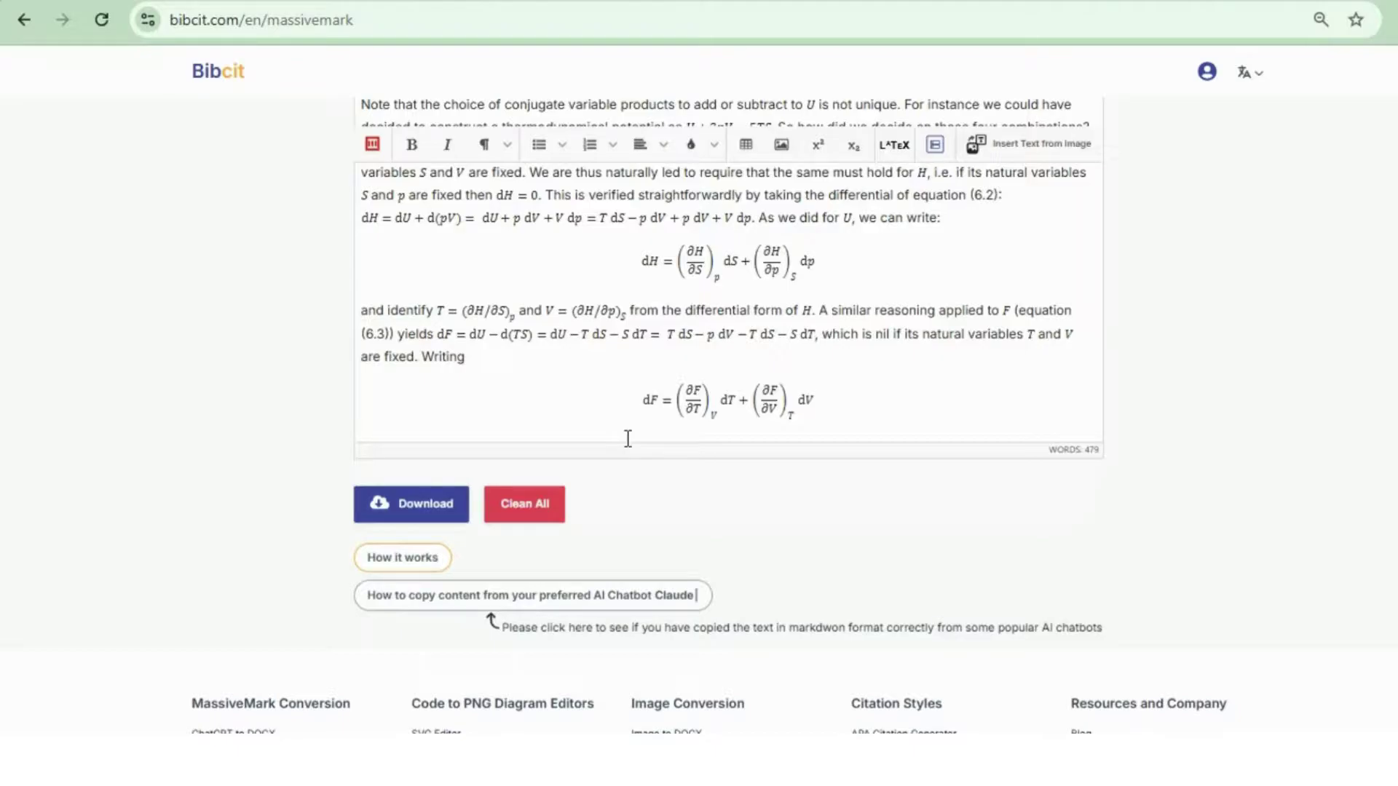
Download the document as Docx, saving 6_2_Thermodynami.docx to the browser downloads.
click(412, 504)
click(456, 397)
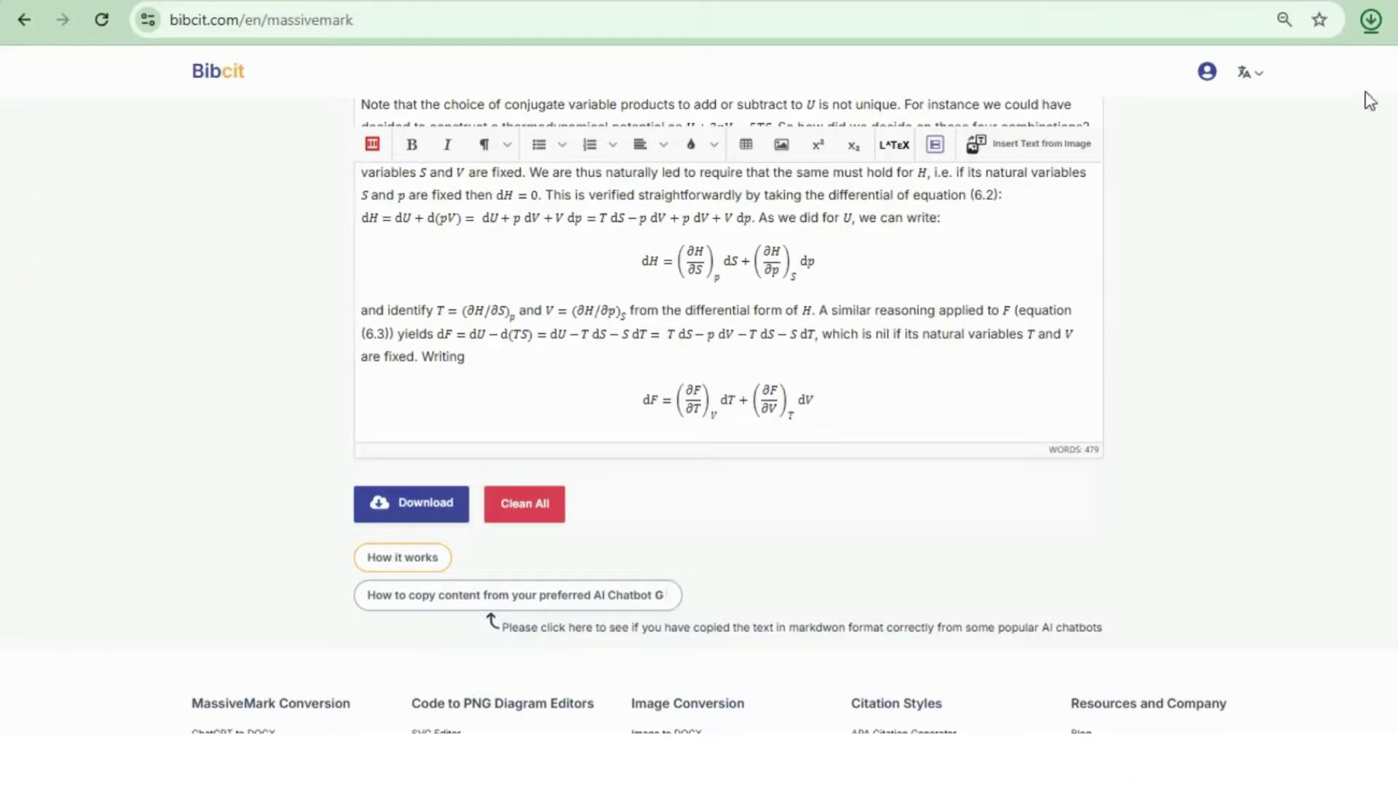
click(1370, 20)
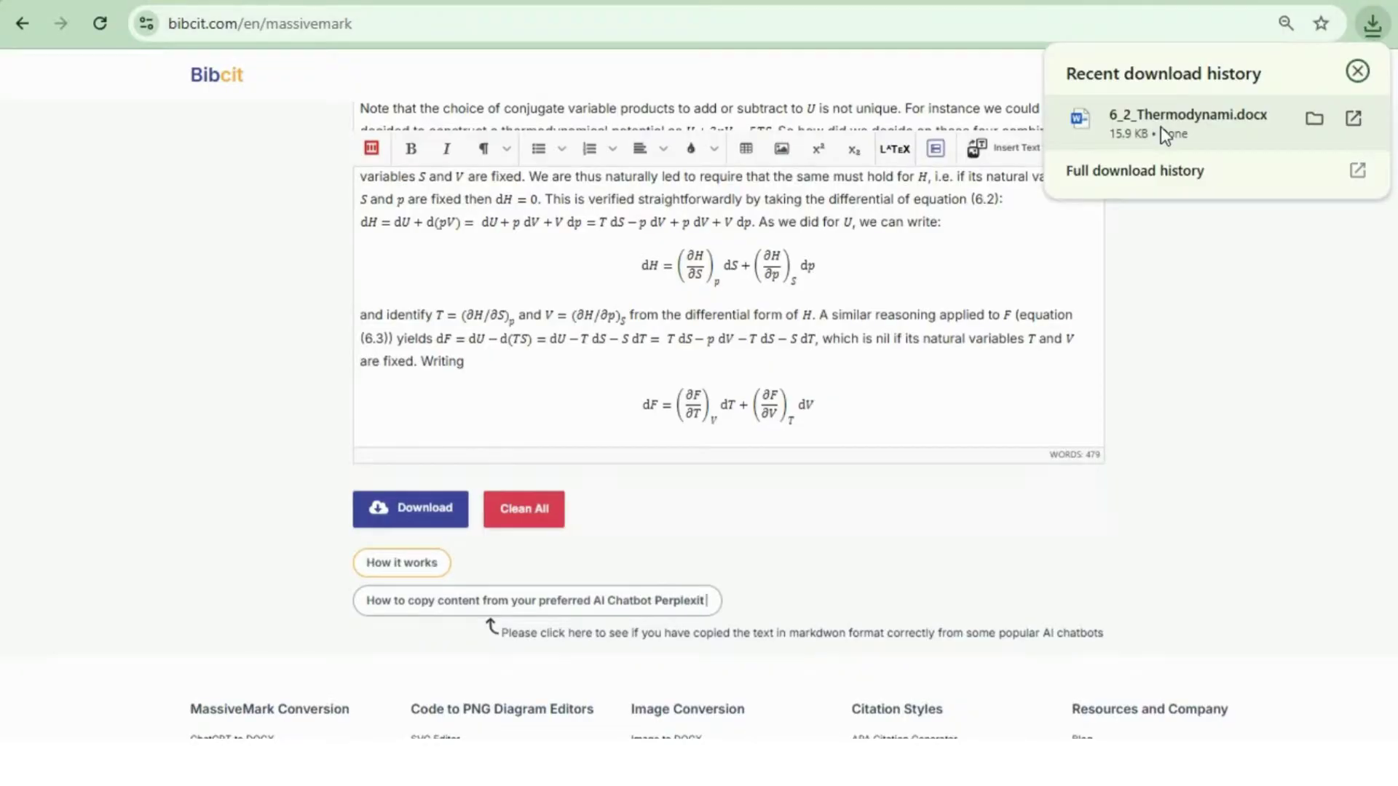
Open 6_2_Thermodynami.docx in Word with editing enabled.
click(1160, 125)
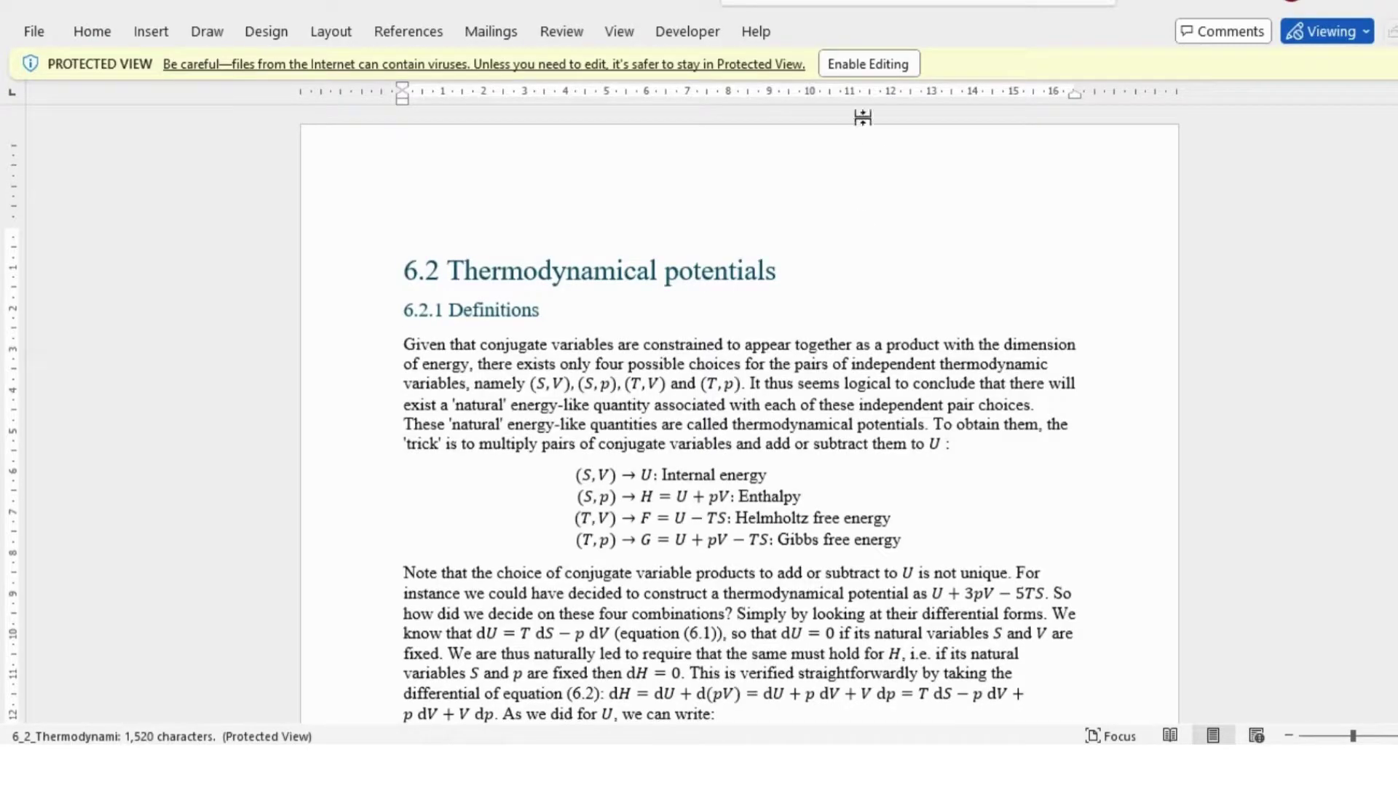
click(868, 64)
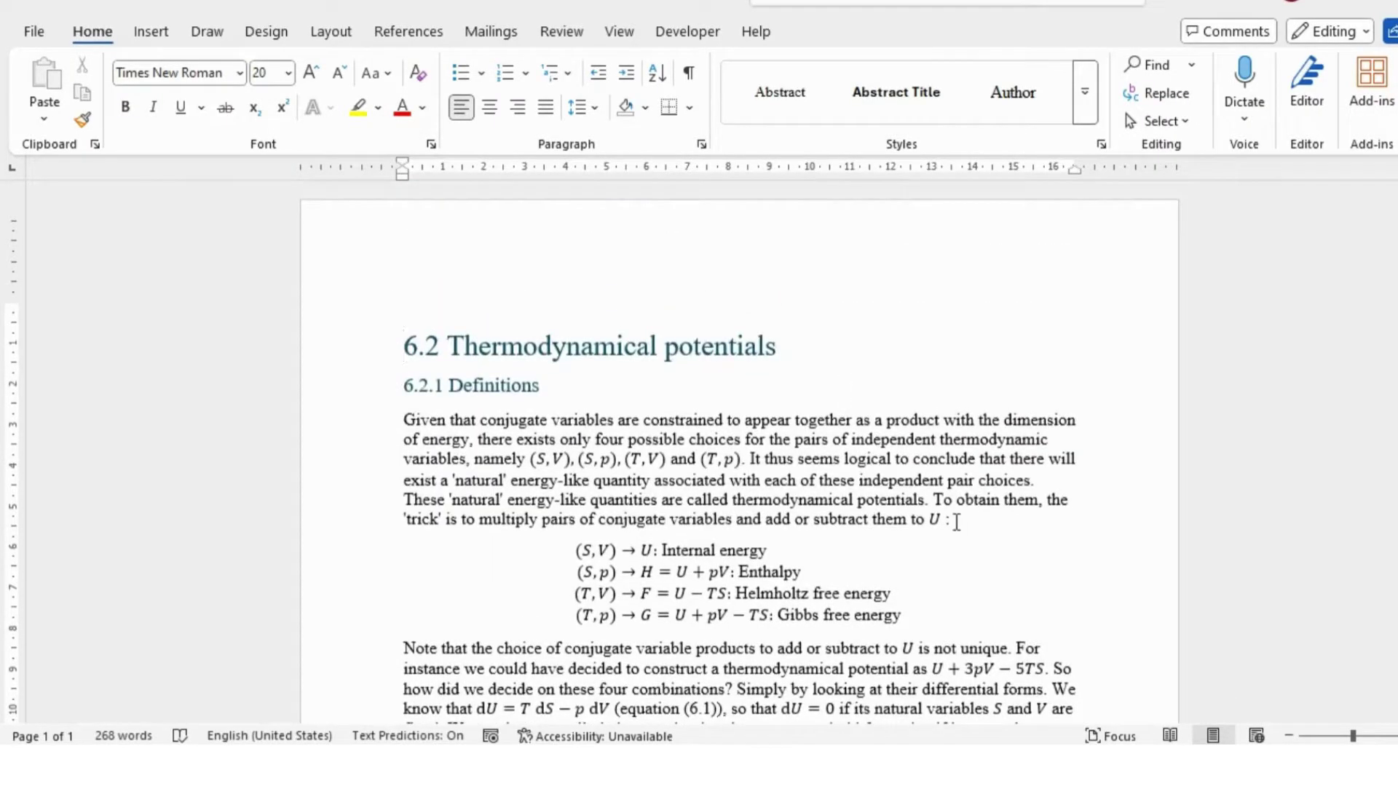
click(947, 514)
scroll(981, 453, down, 1)
scroll(946, 447, up, 1)
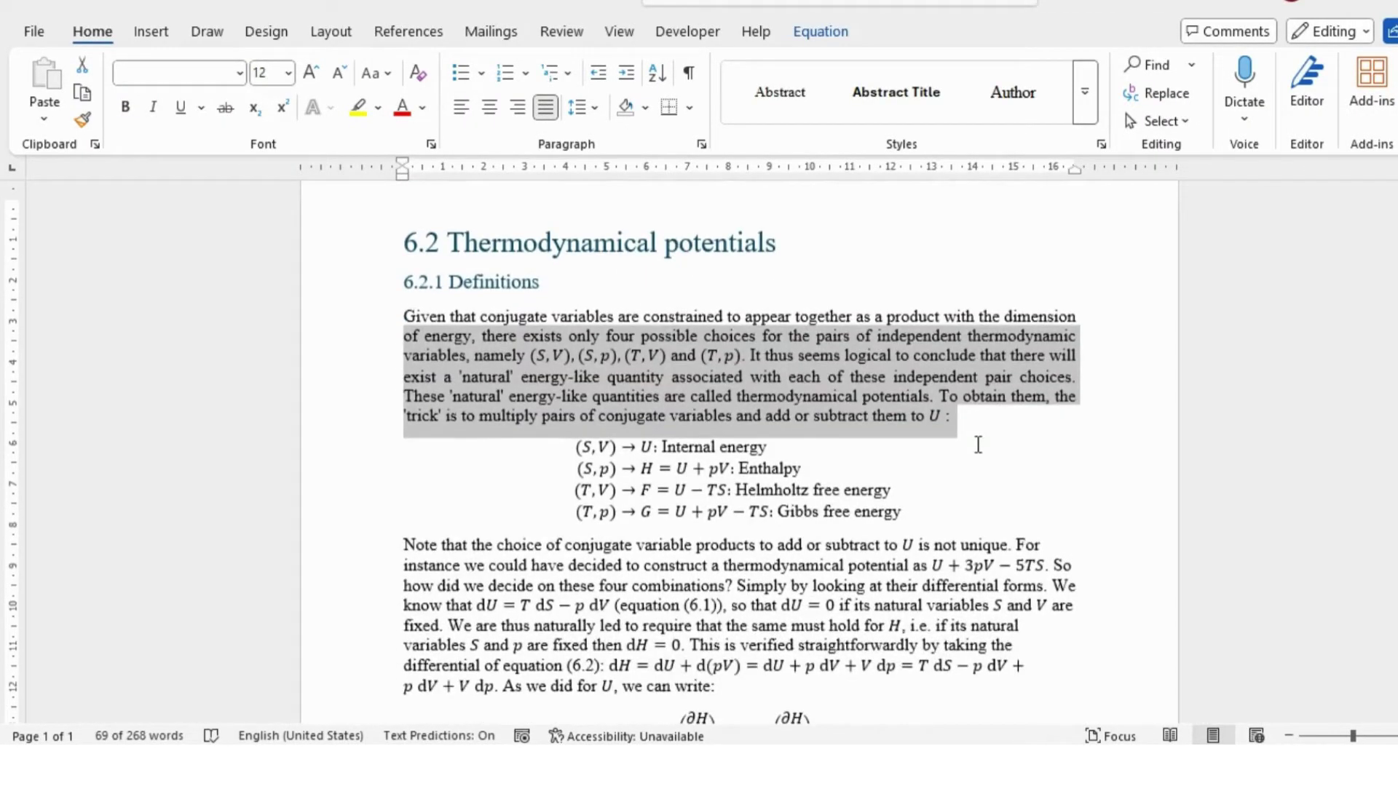
Justify the opening definitions paragraph and the Note that paragraph.
click(756, 459)
scroll(894, 455, down, 3)
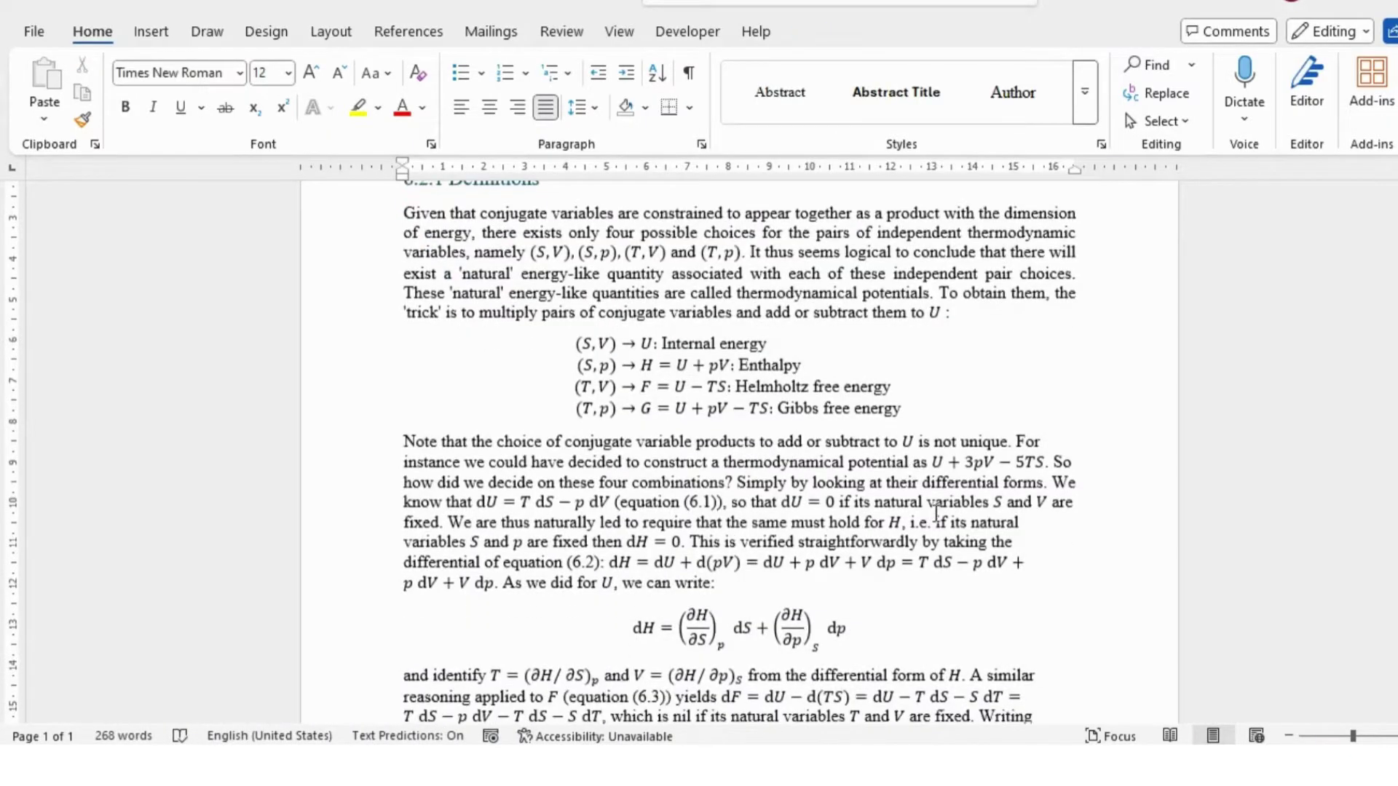
click(1031, 551)
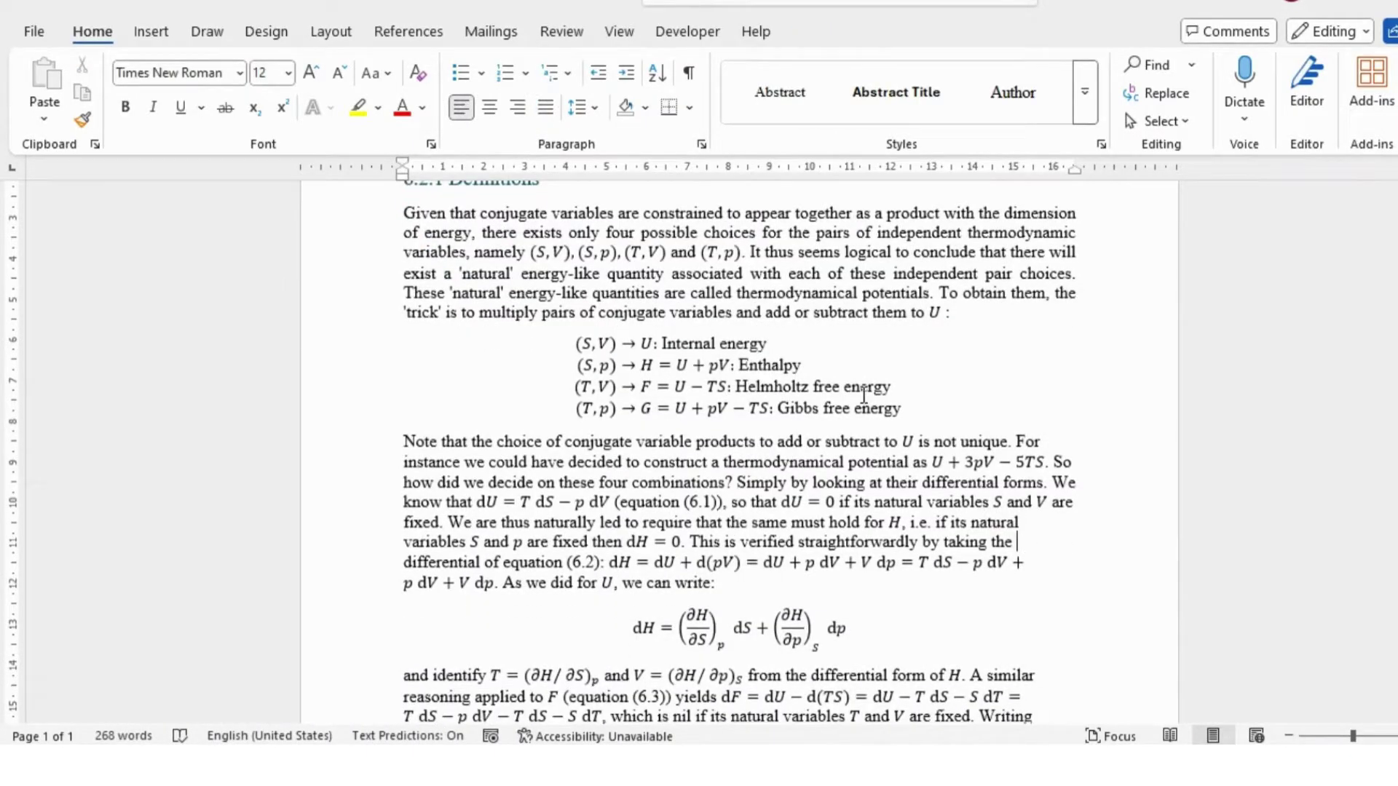
click(544, 107)
scroll(807, 359, down, 5)
scroll(807, 360, up, 8)
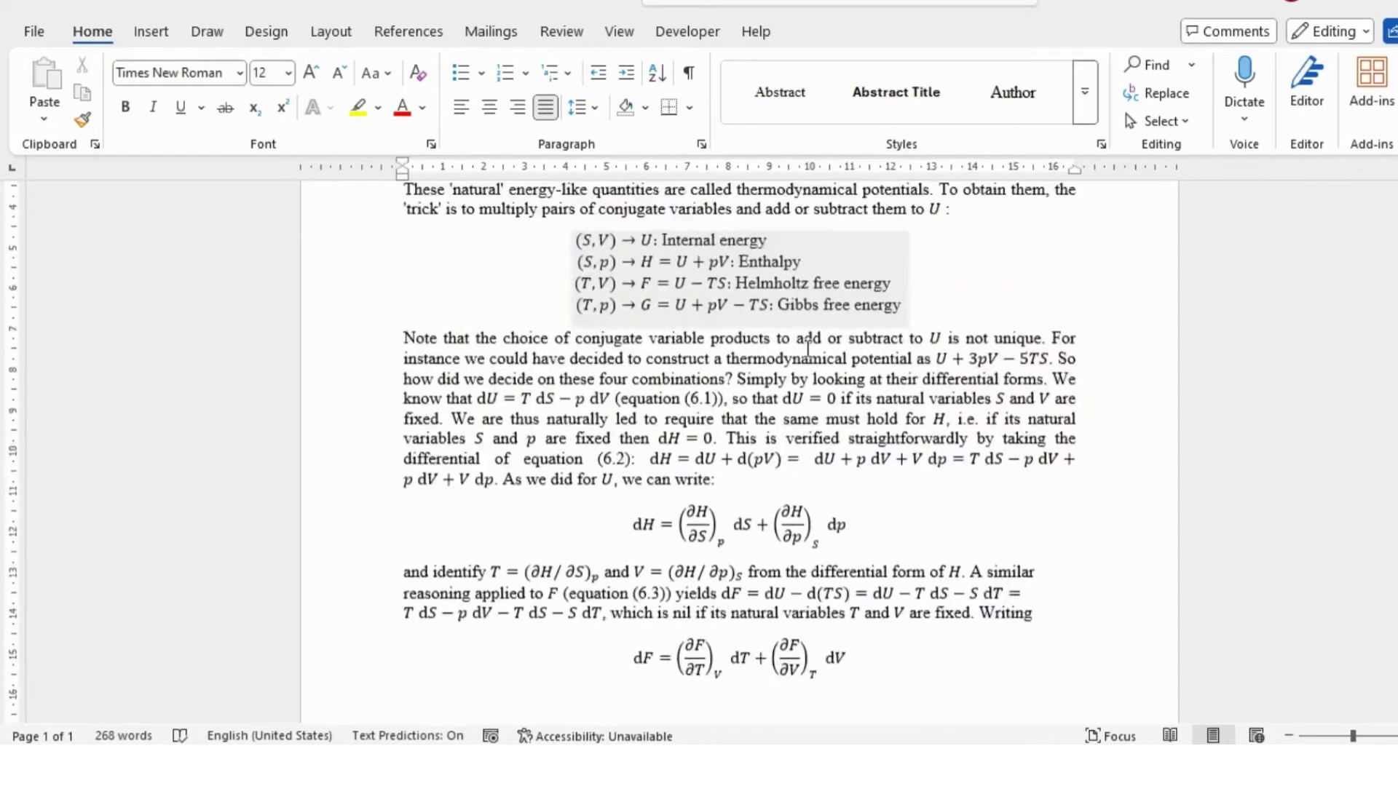